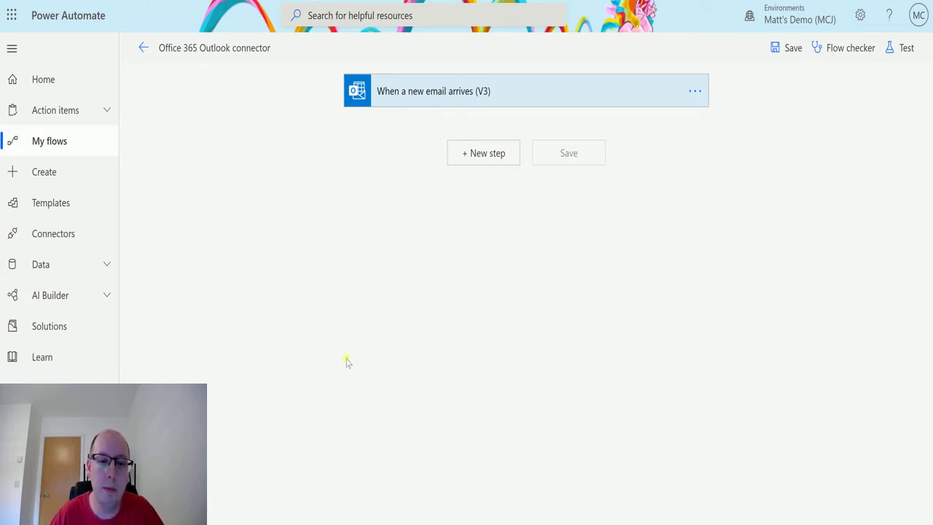
Check the trigger's Inbox folder, then add an Office 365 Outlook 'Get email (V2)' action after it.
left_click(561, 87)
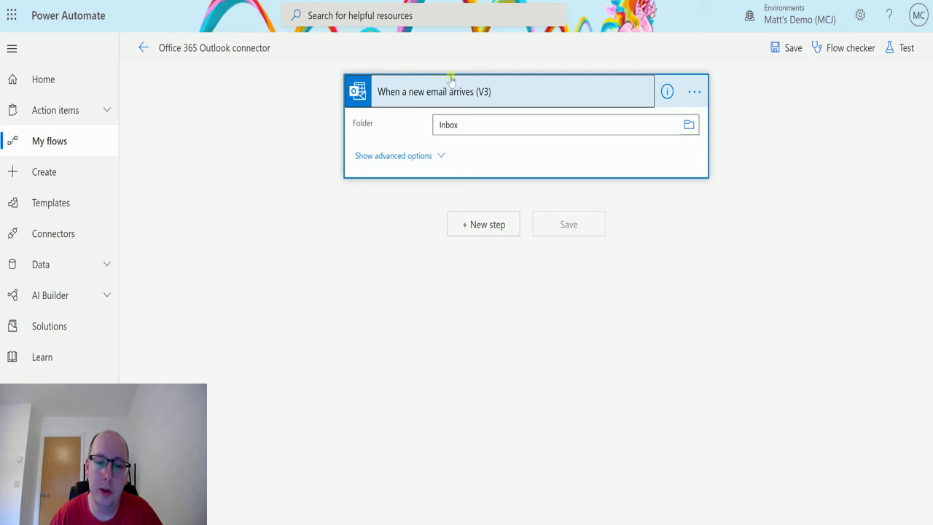
left_click(583, 105)
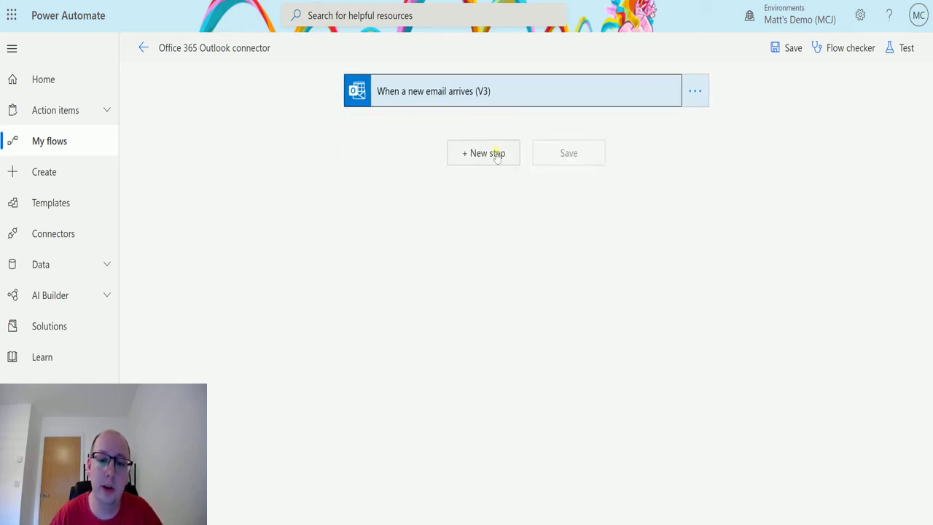
left_click(495, 157)
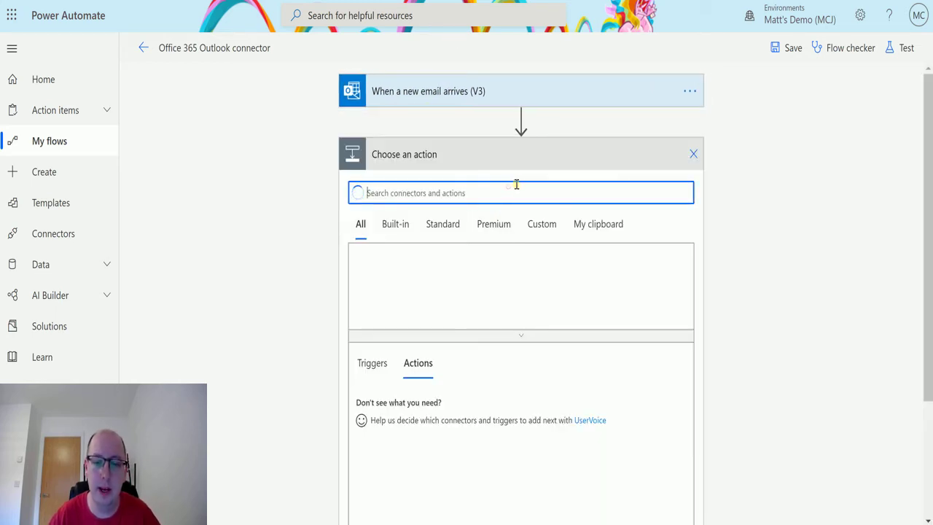
type("of")
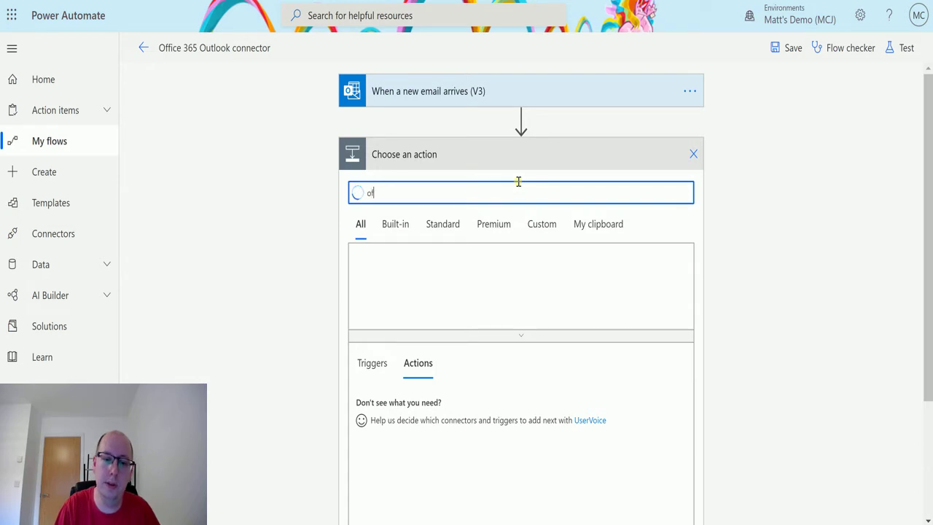
type("fice 365")
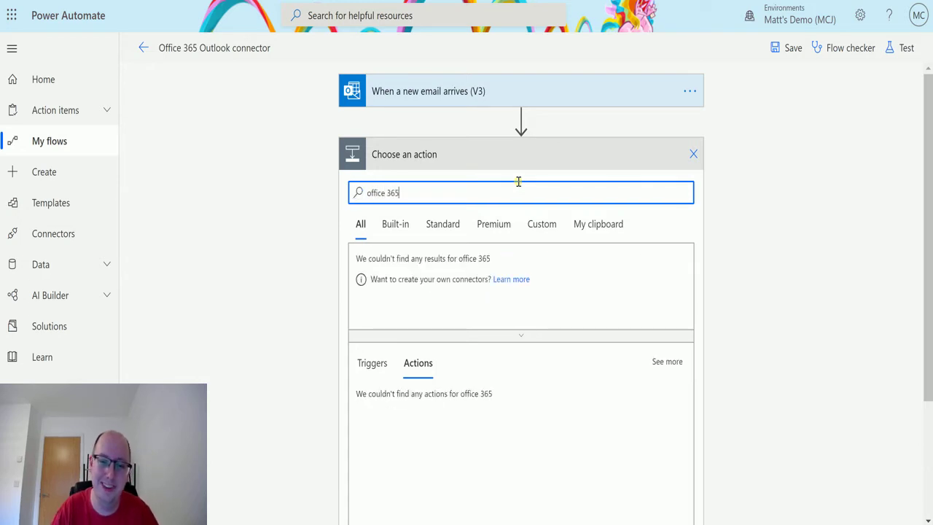
left_click(376, 289)
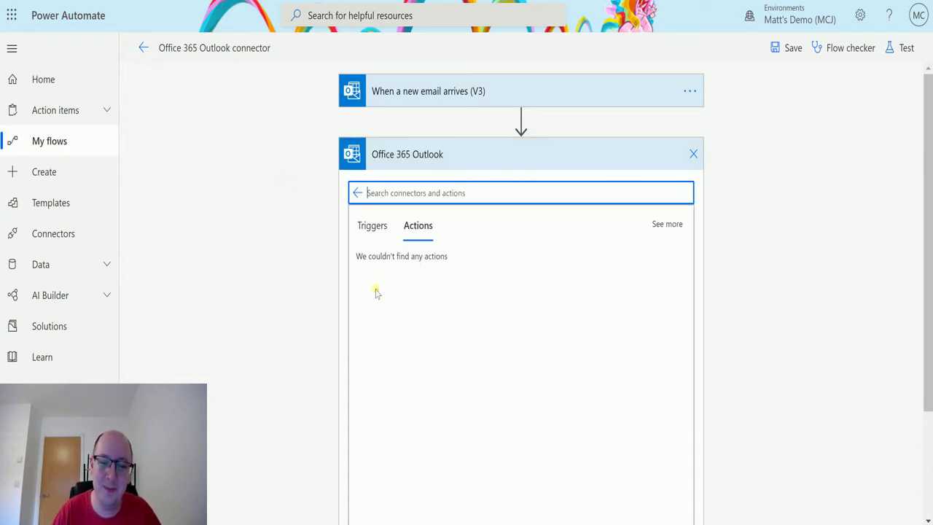
scroll(481, 325, "down", 5)
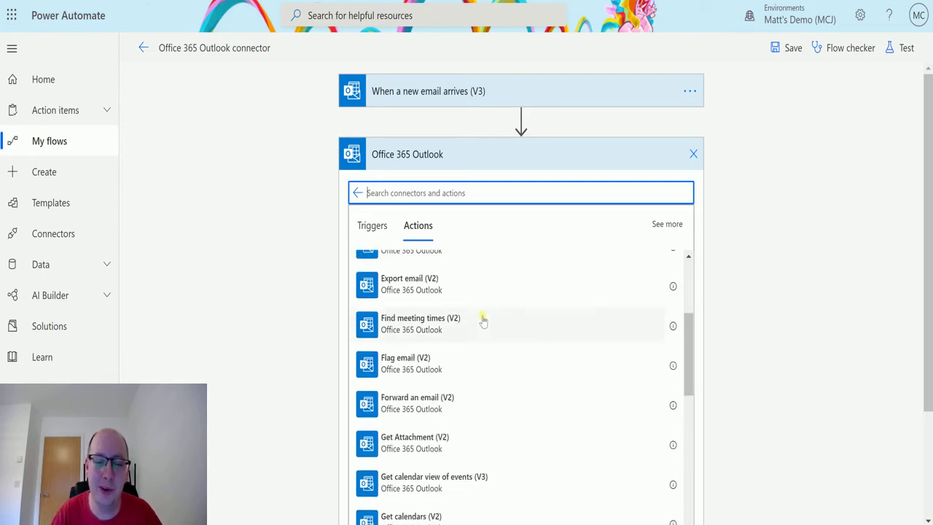
scroll(473, 297, "down", 1)
scroll(472, 306, "down", 3)
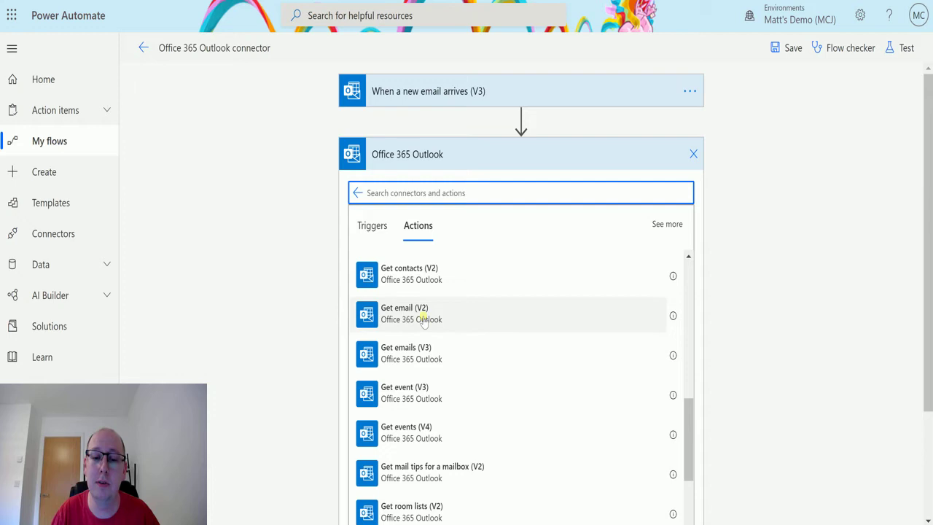
left_click(431, 320)
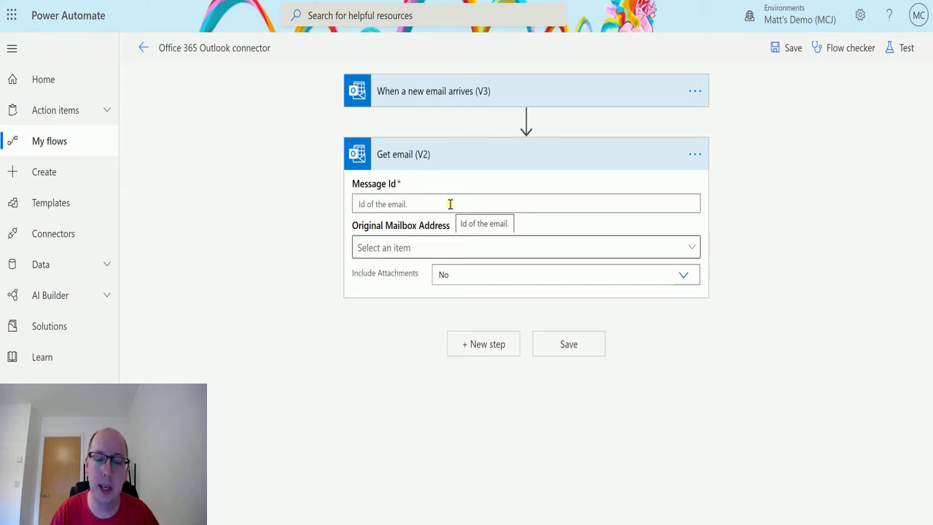
Fill Message Id with the trigger's Message Id dynamic content and set Include Attachments to Yes.
left_click(449, 204)
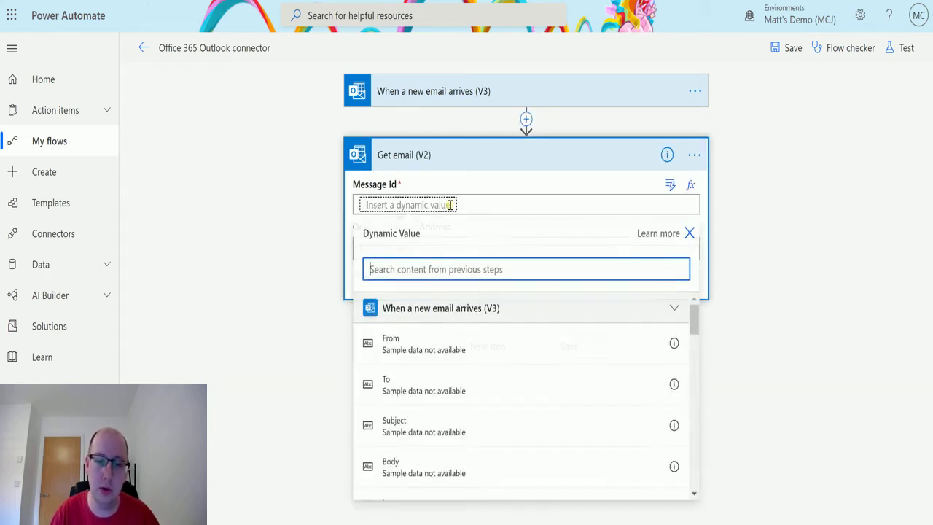
type("e")
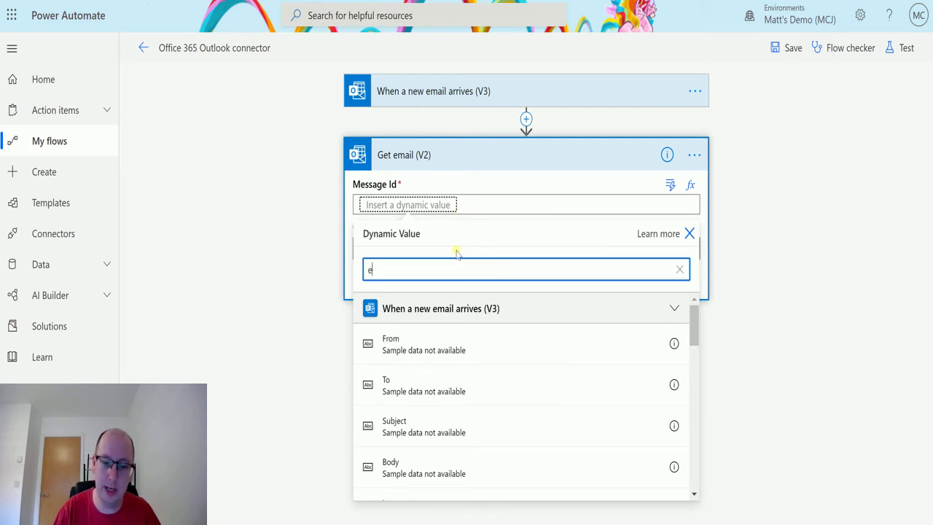
type("ess")
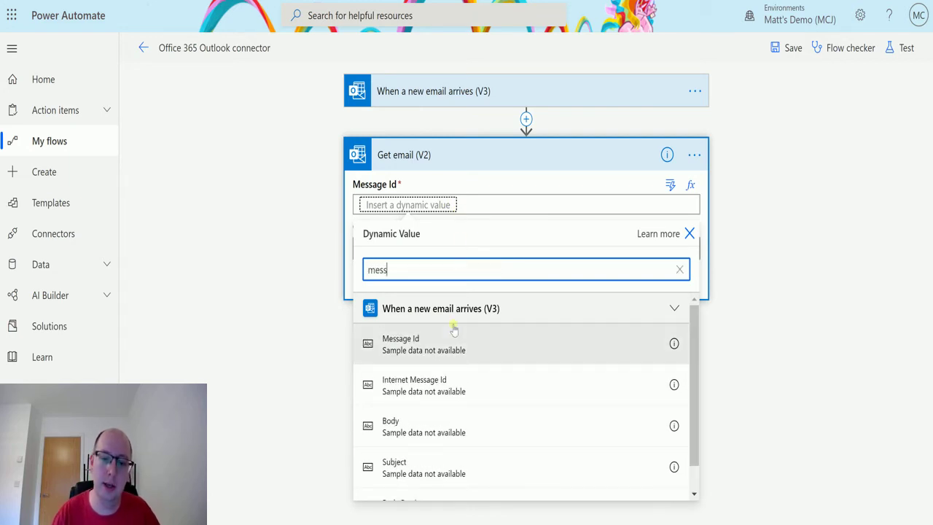
left_click(452, 344)
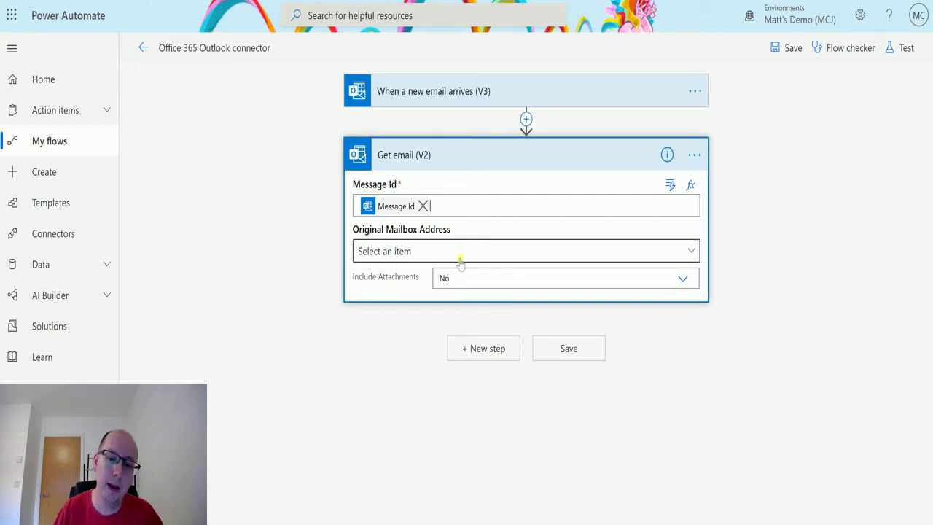
left_click(683, 276)
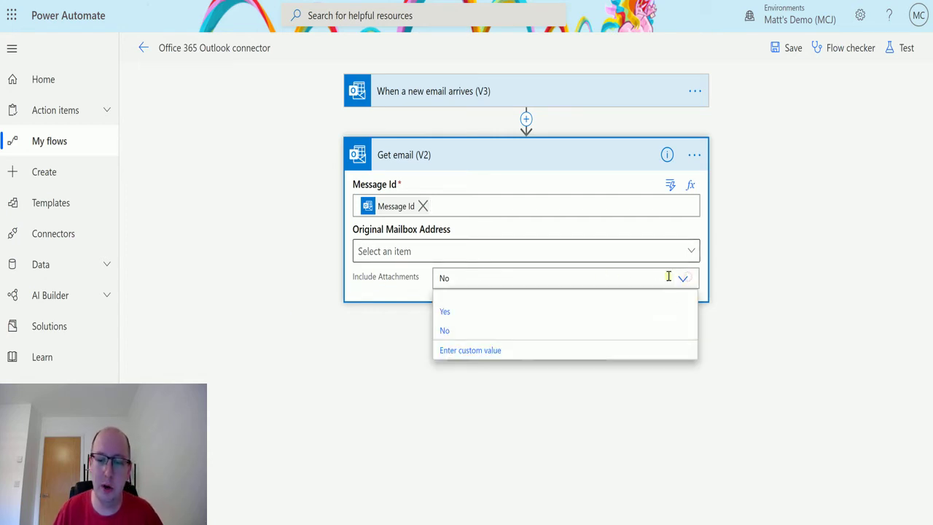
left_click(644, 312)
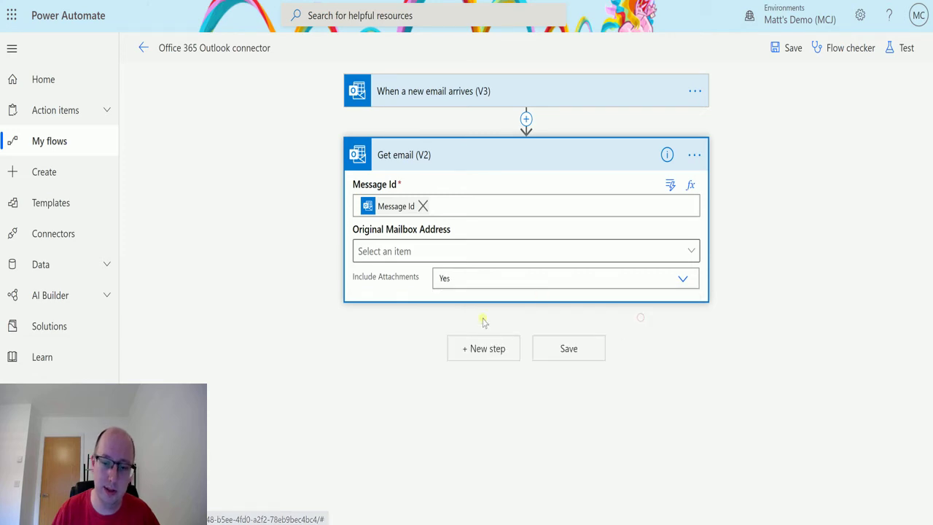
Save the flow and start a test that waits for a manually performed trigger.
left_click(900, 49)
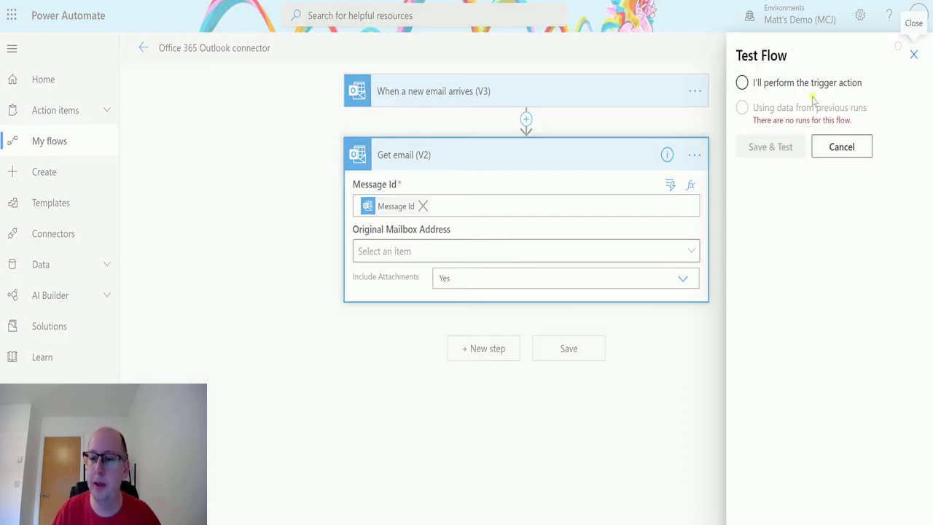
left_click(770, 84)
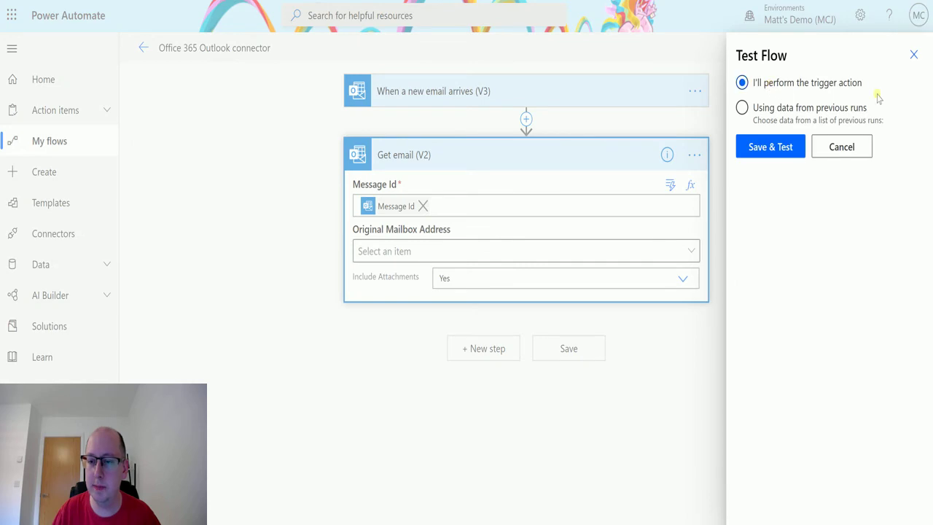
left_click(789, 148)
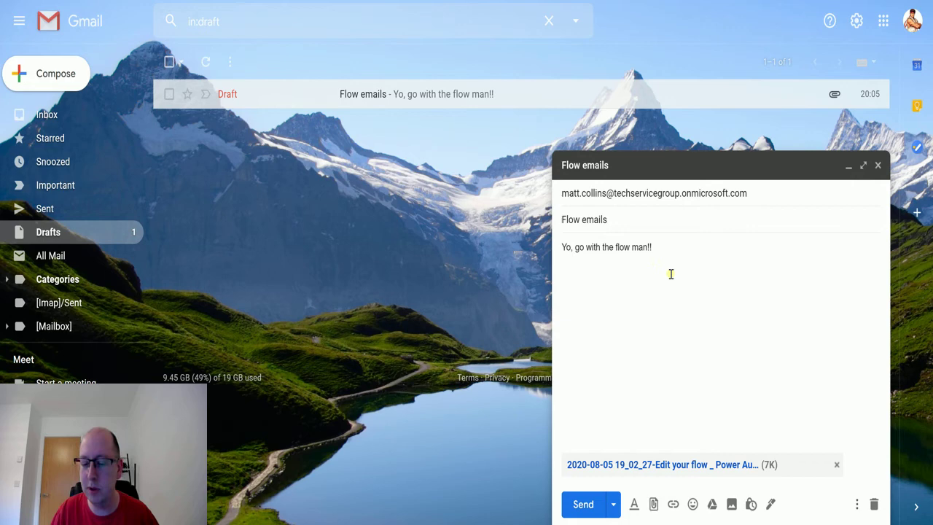
Send the 'Flow emails' Gmail draft with its screenshot attachment.
left_click(583, 505)
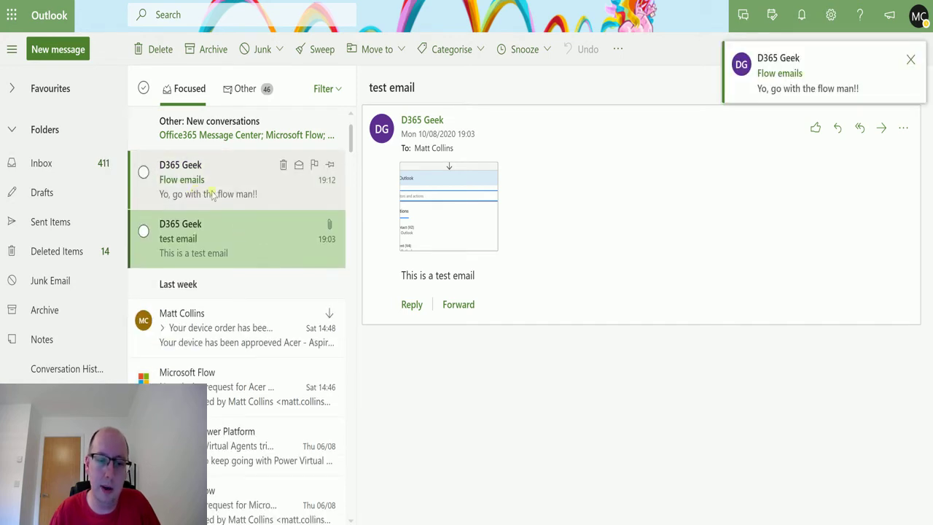
Open the new 'Flow emails' message in Outlook, then return to the Power Automate run.
left_click(218, 191)
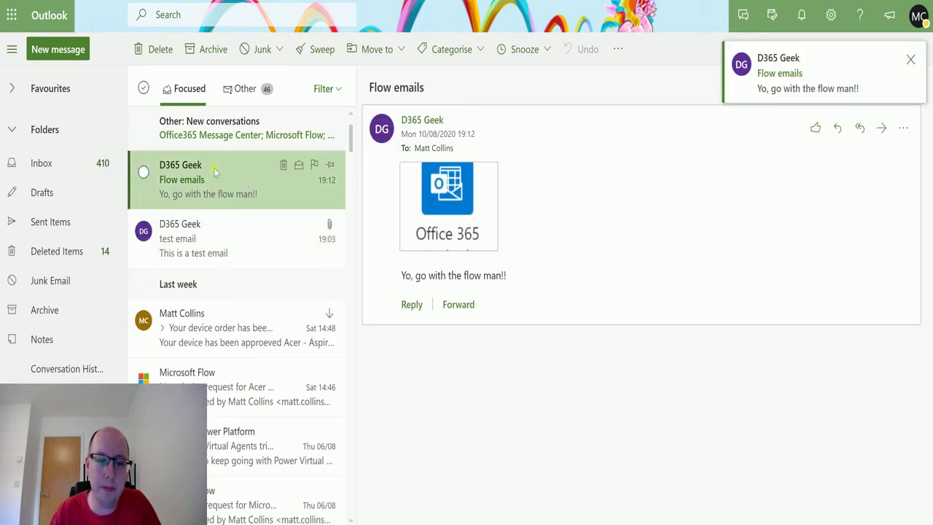
mouse_move(451, 232)
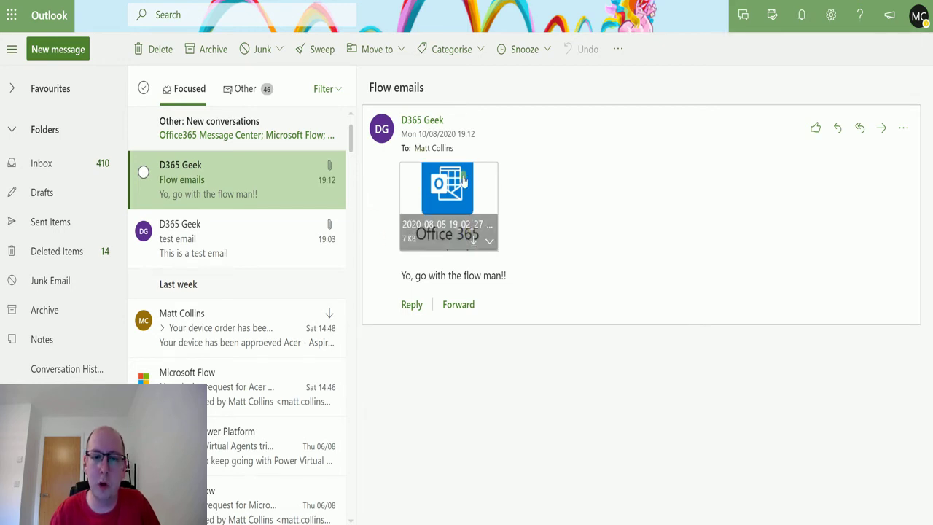
key("ctrl+Tab")
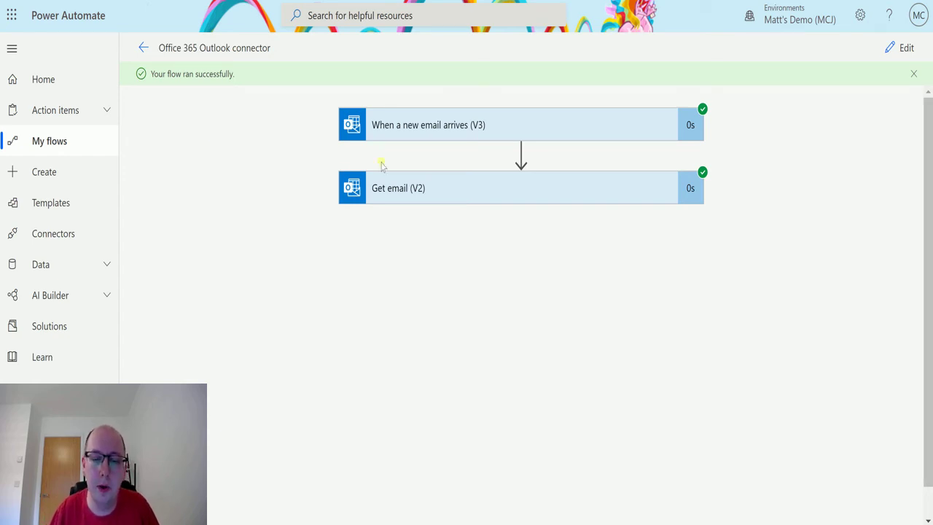
Expand the Get email (V2) run step and reveal all its output fields.
left_click(508, 188)
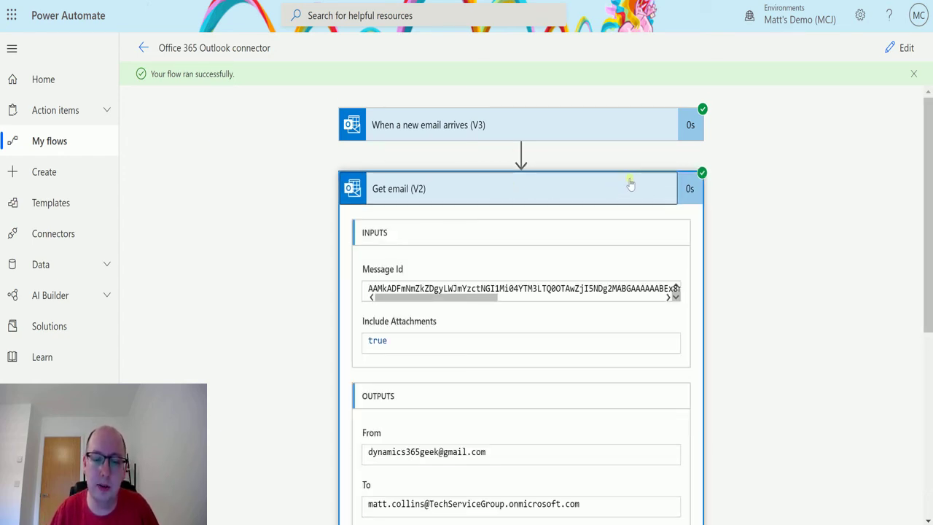
scroll(628, 182, "down", 3)
scroll(435, 230, "down", 2)
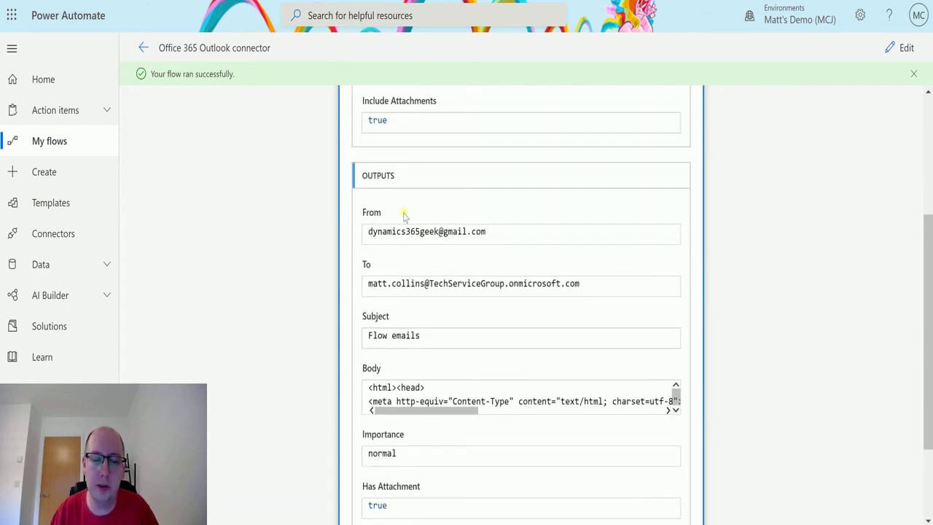
scroll(470, 230, "down", 2)
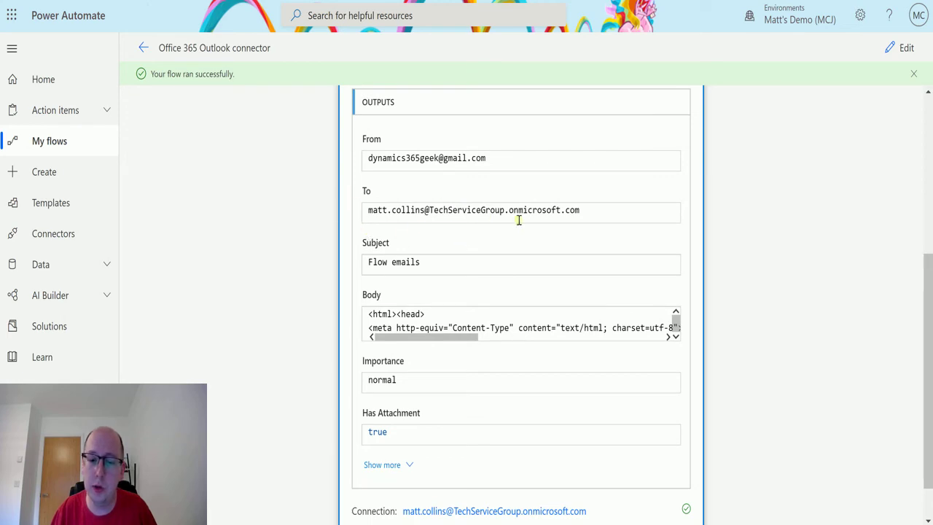
scroll(419, 247, "down", 1)
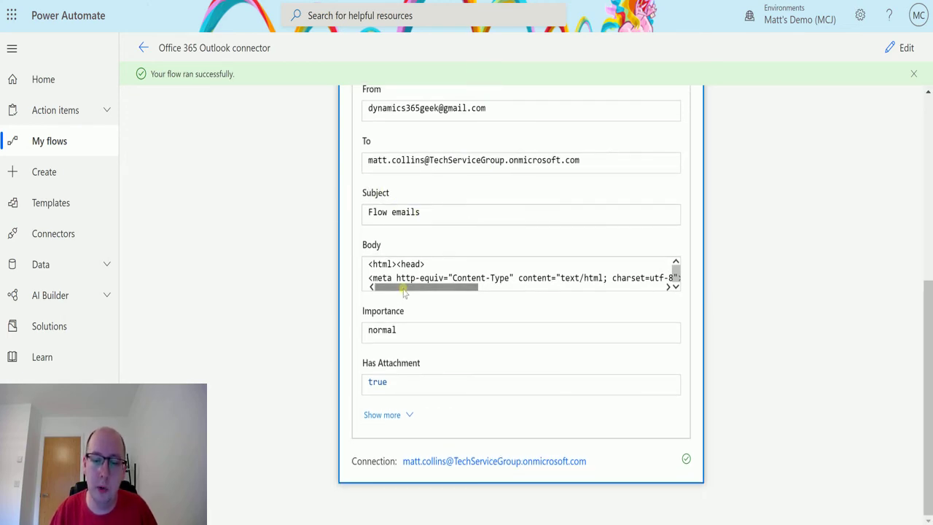
left_click_drag(414, 287, 358, 252)
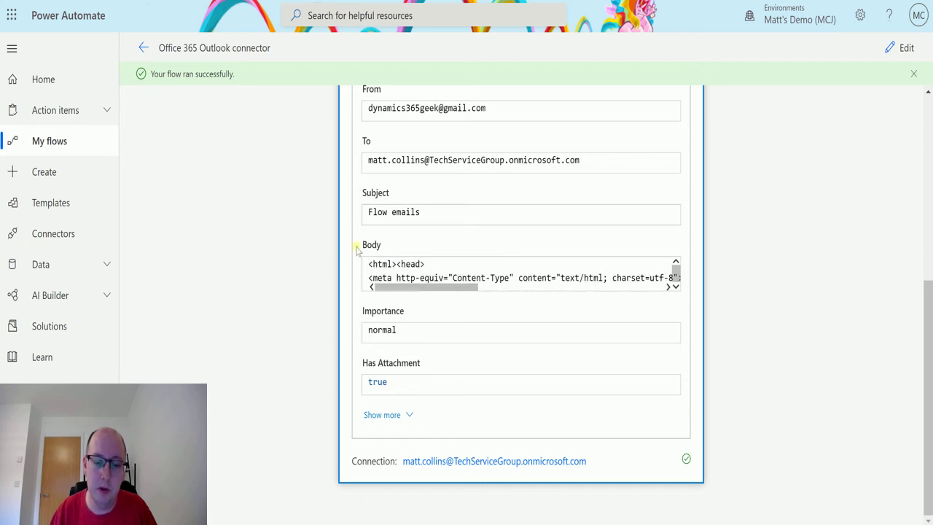
left_click(383, 414)
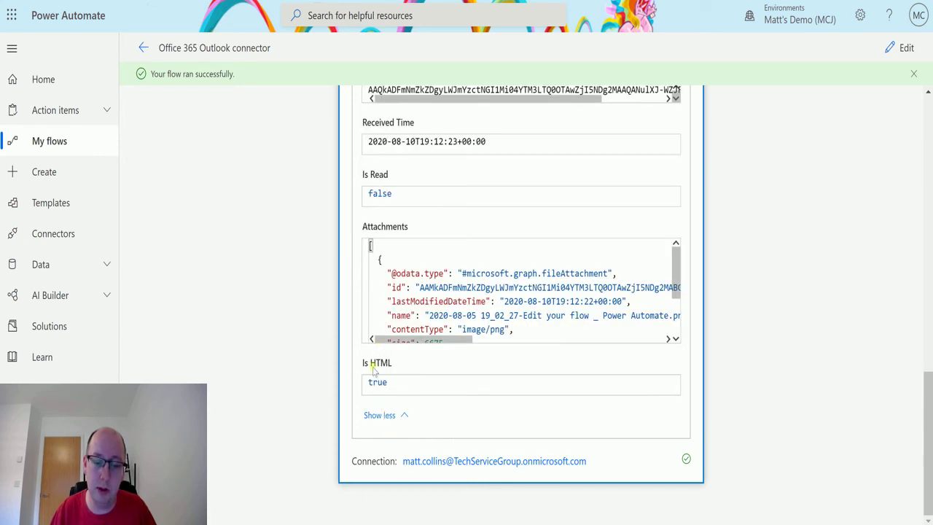
Scroll the outputs to Has Attachment true and the image/png entry under Attachments.
scroll(408, 361, "up", 4)
scroll(446, 357, "up", 3)
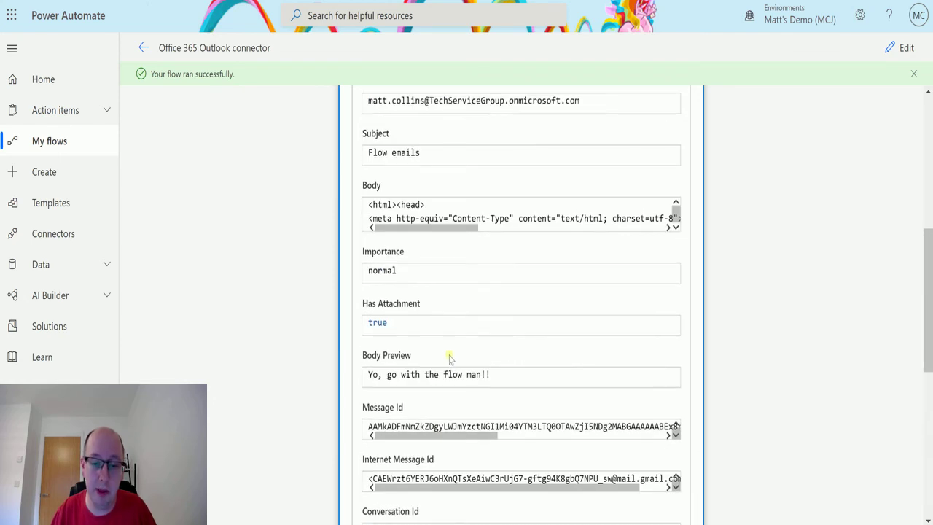
left_click_drag(416, 305, 348, 291)
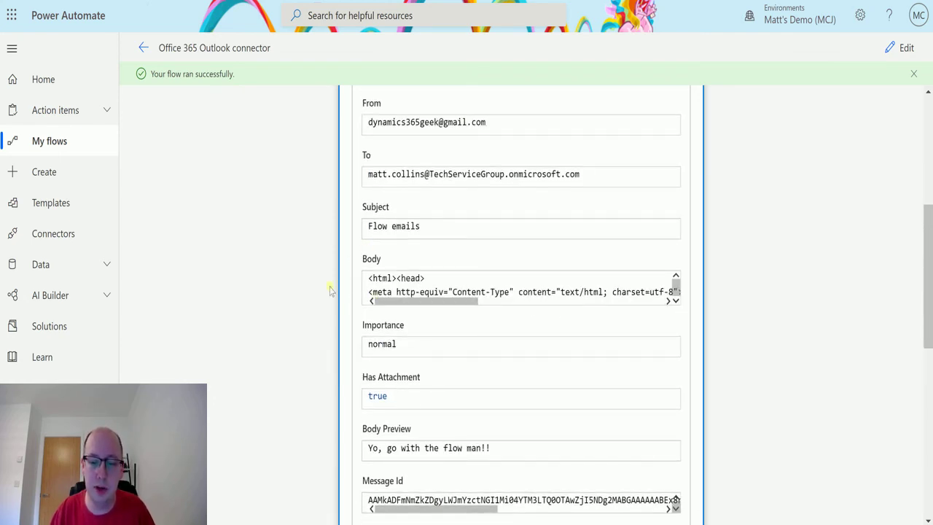
scroll(509, 314, "down", 1)
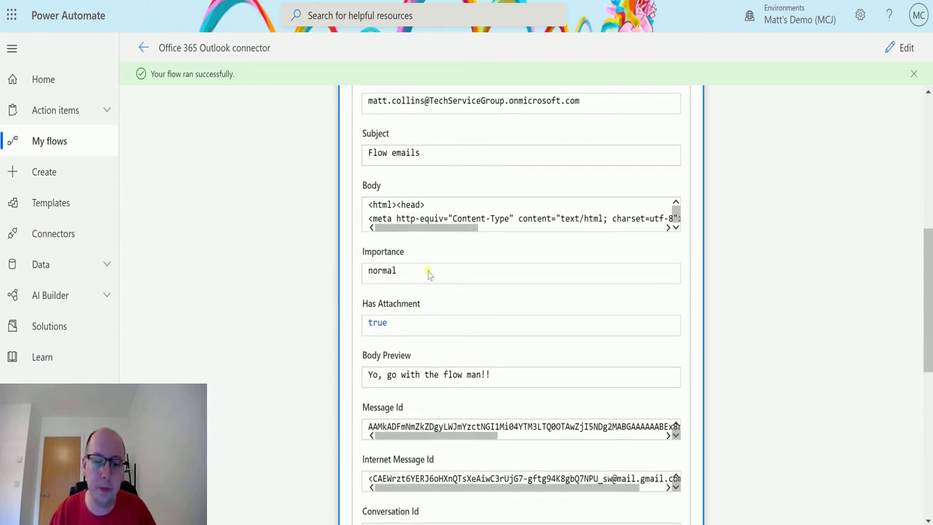
scroll(429, 241, "down", 1)
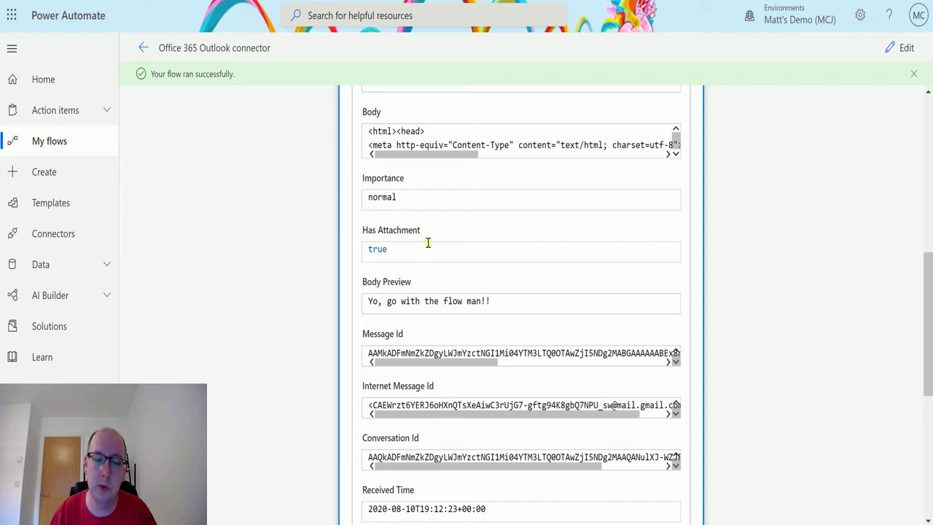
scroll(436, 295, "down", 1)
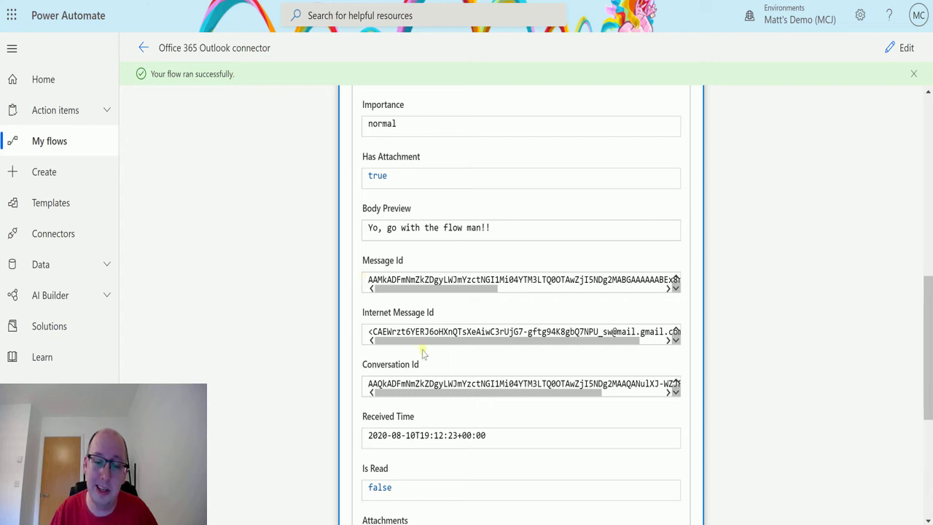
scroll(536, 375, "down", 2)
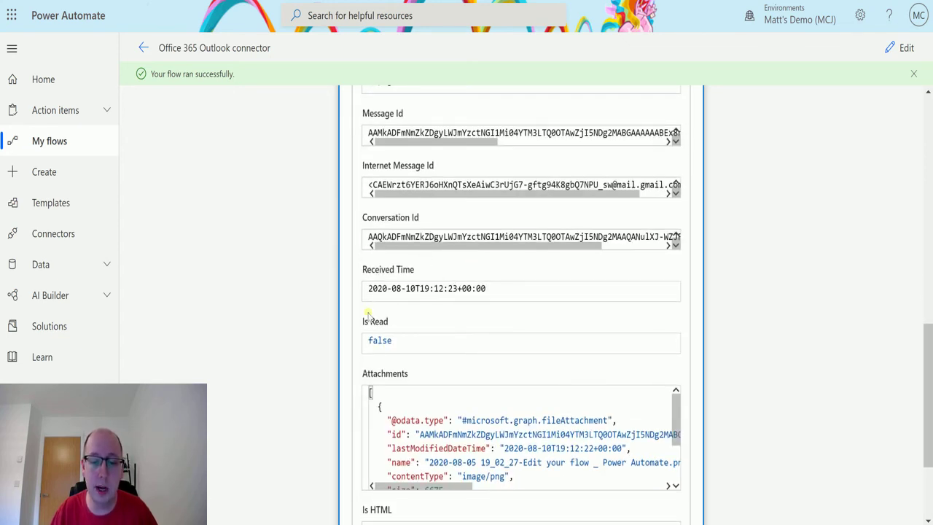
scroll(452, 308, "down", 1)
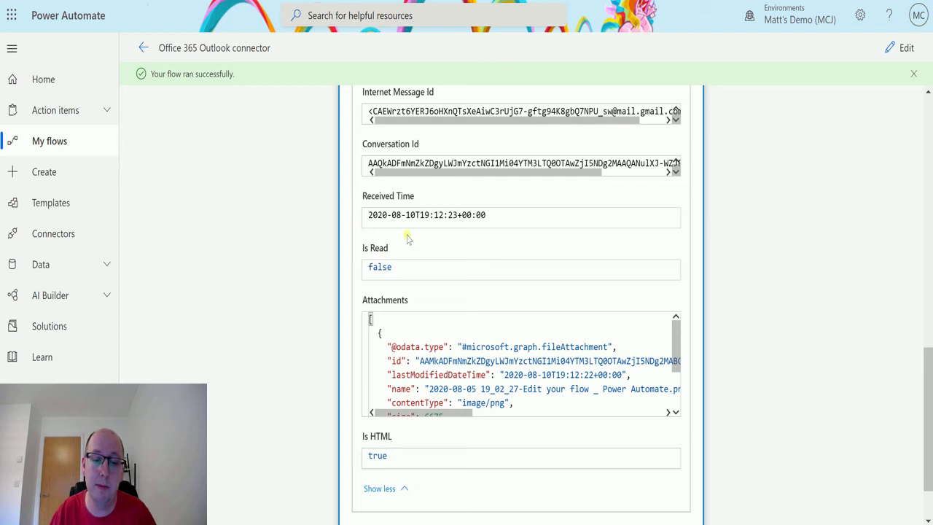
scroll(481, 267, "down", 1)
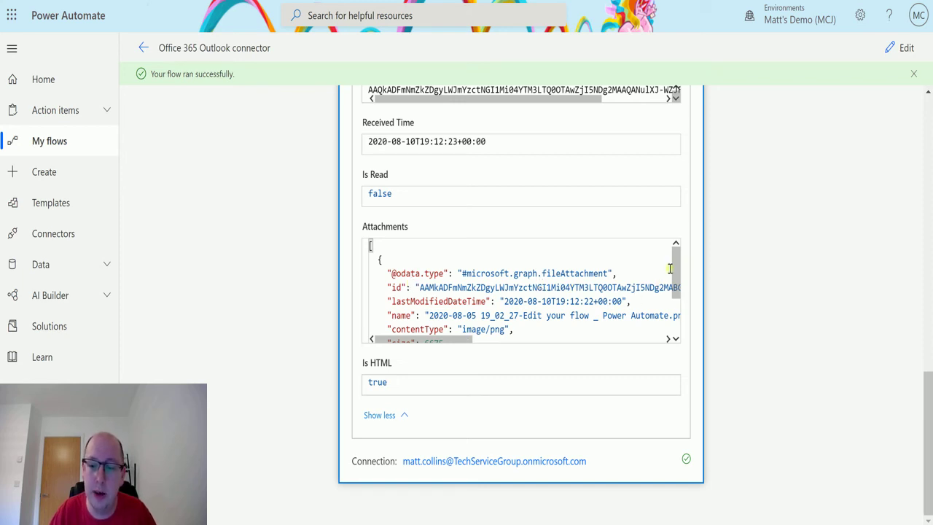
left_click_drag(675, 276, 676, 310)
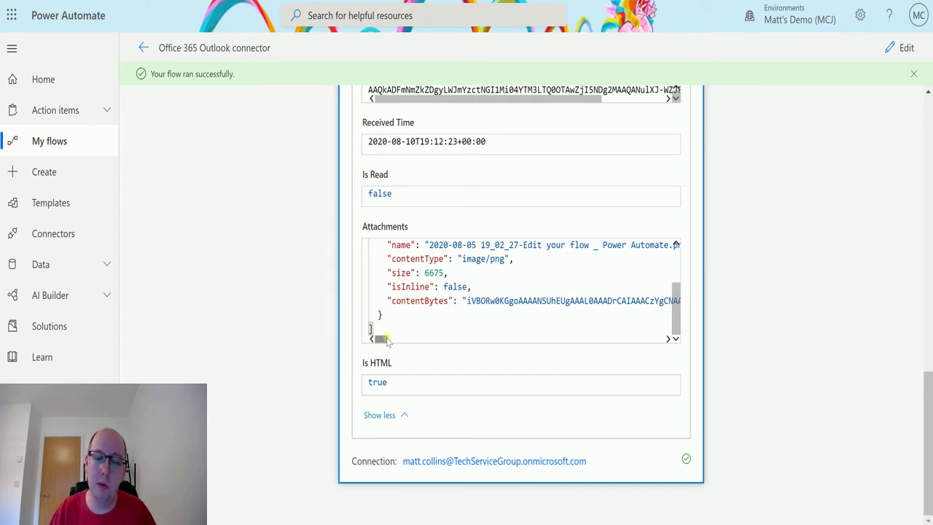
left_click_drag(384, 340, 361, 344)
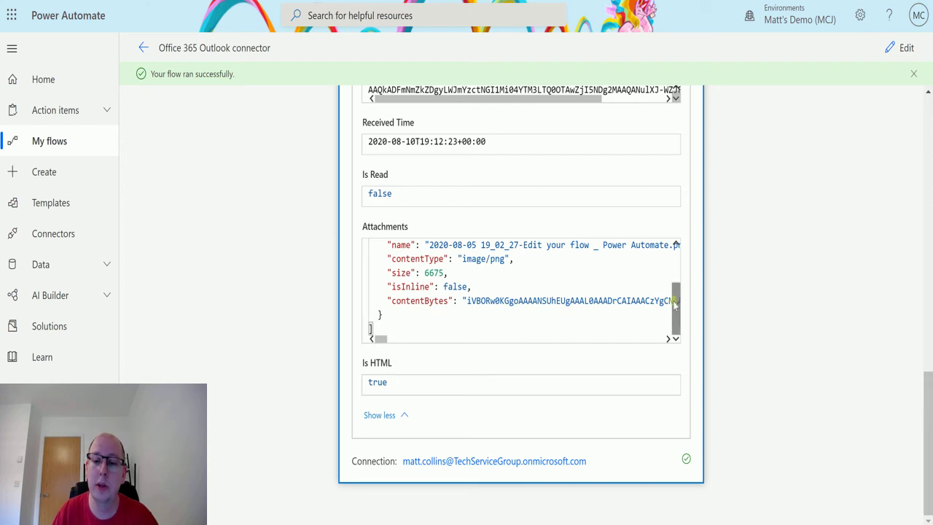
left_click_drag(677, 306, 677, 259)
scroll(580, 306, "down", 3)
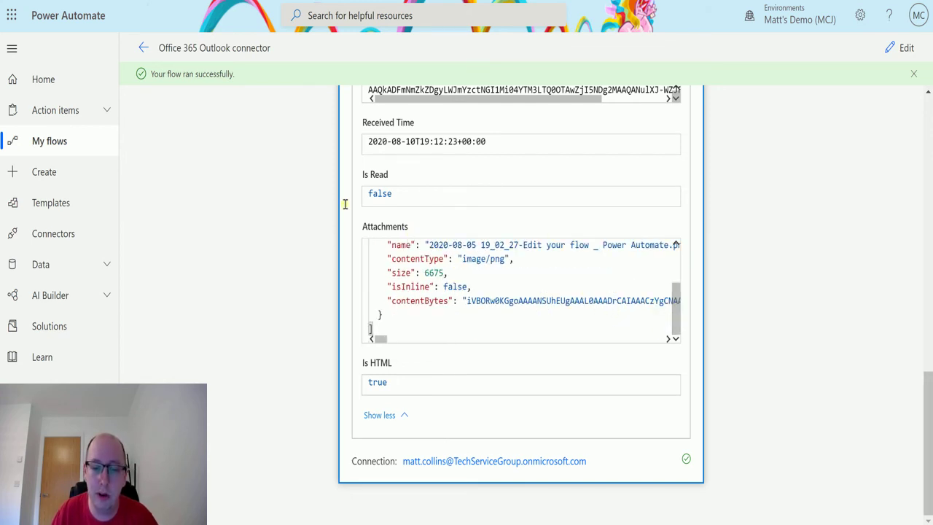
scroll(414, 312, "up", 3)
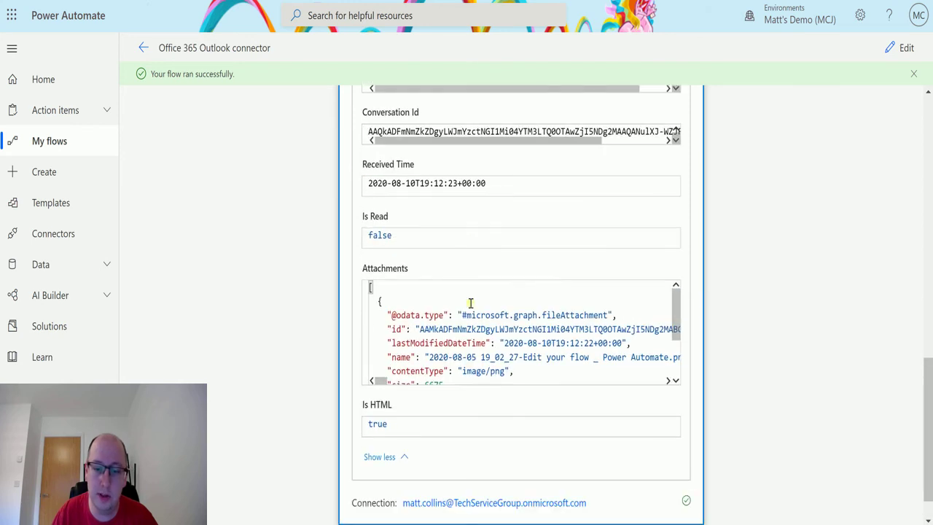
scroll(471, 303, "down", 3)
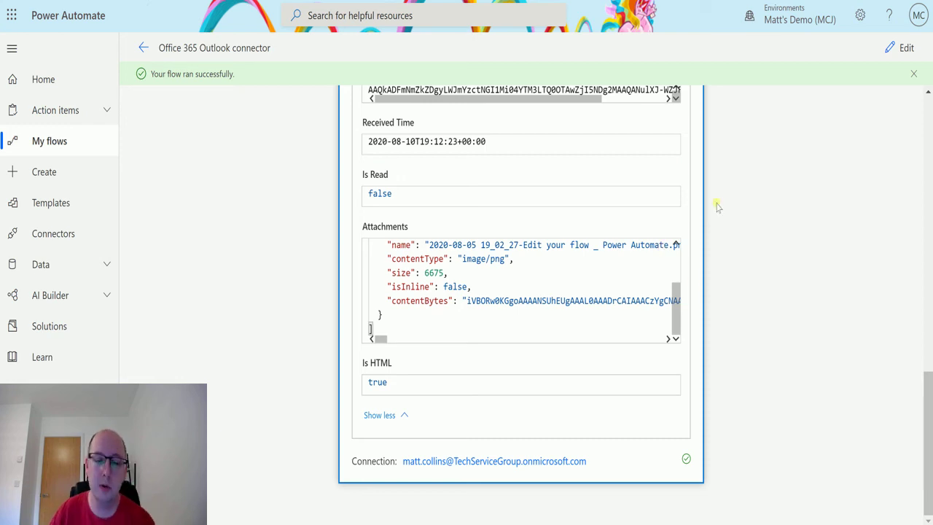
scroll(522, 223, "up", 10)
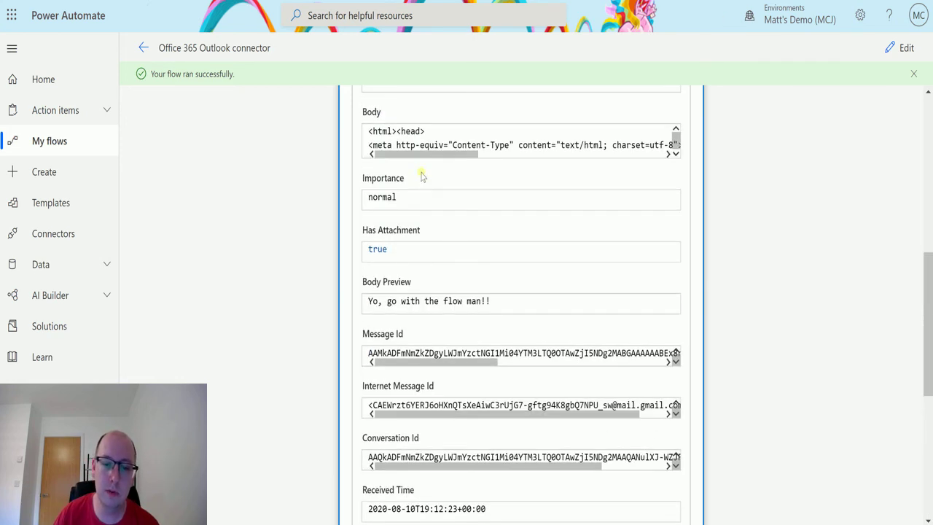
scroll(416, 175, "up", 3)
scroll(493, 306, "down", 5)
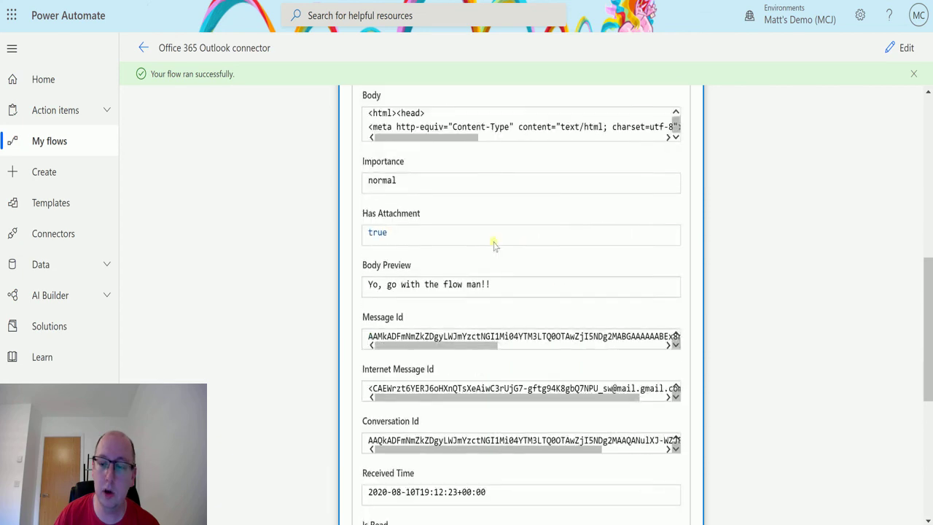
scroll(505, 216, "down", 3)
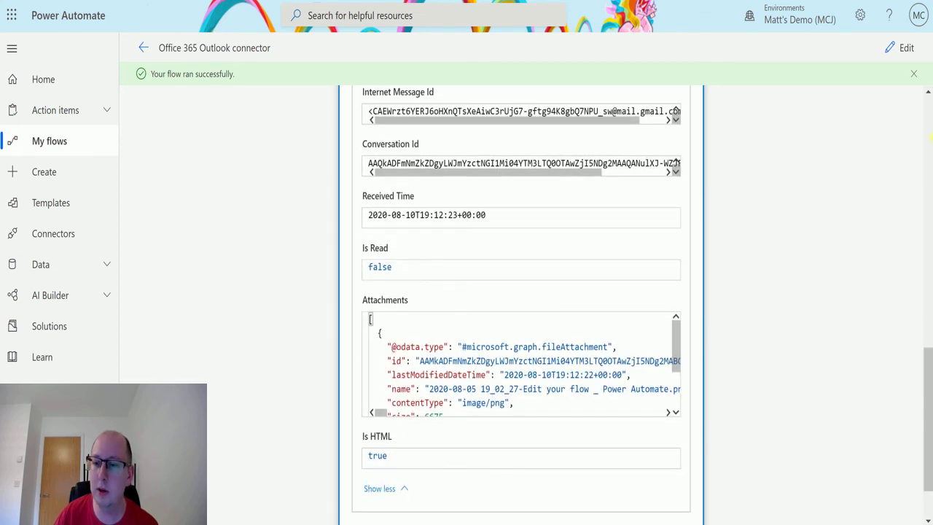
Edit the flow and set Get email (V2)'s Include Attachments to No.
left_click(903, 49)
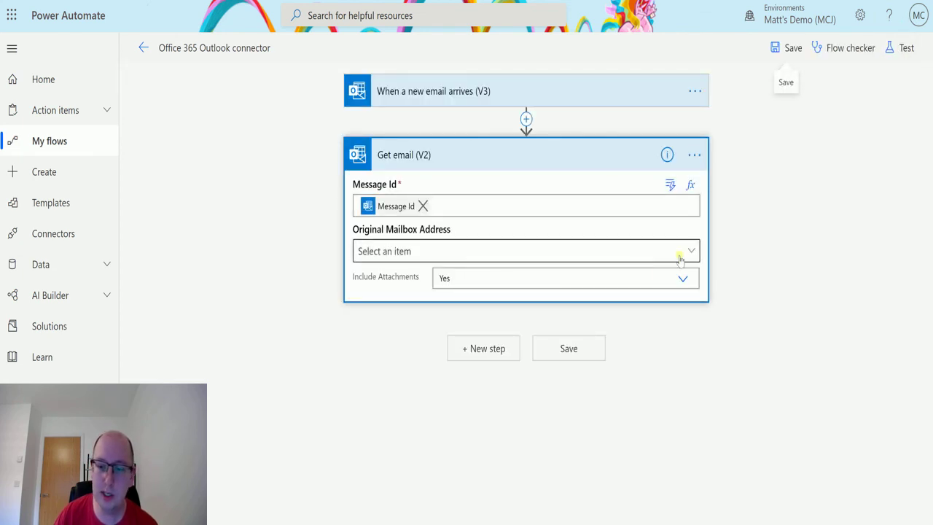
left_click(676, 278)
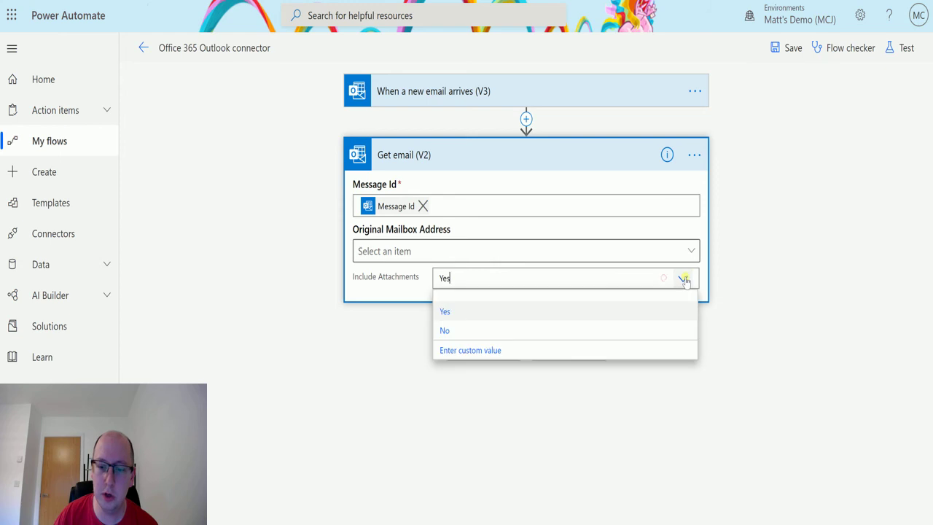
left_click(486, 330)
Save and re-test the flow using data from the run 2 minutes ago.
left_click(900, 48)
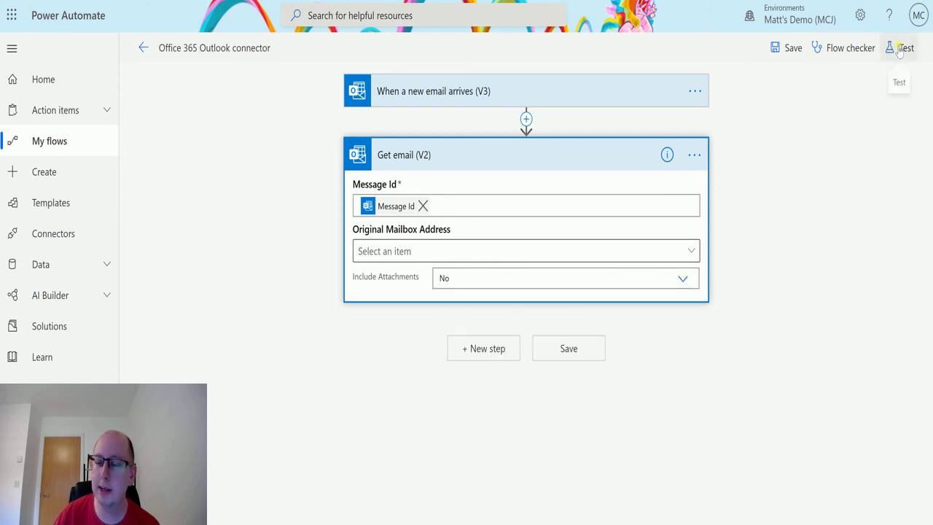
left_click(742, 108)
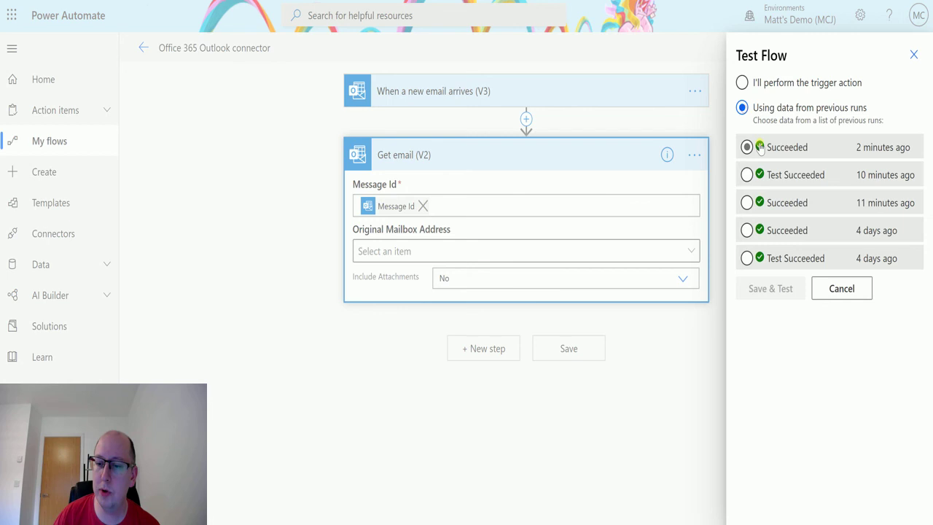
left_click(745, 146)
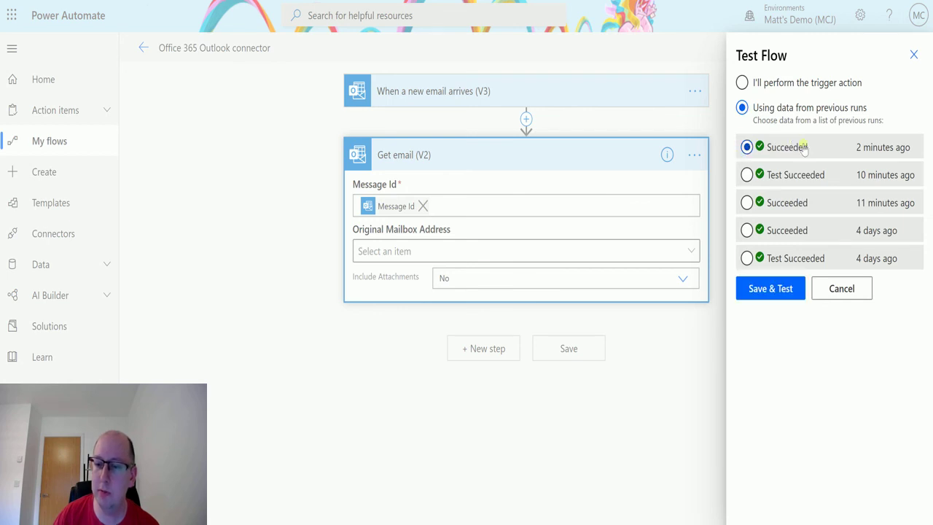
left_click(774, 291)
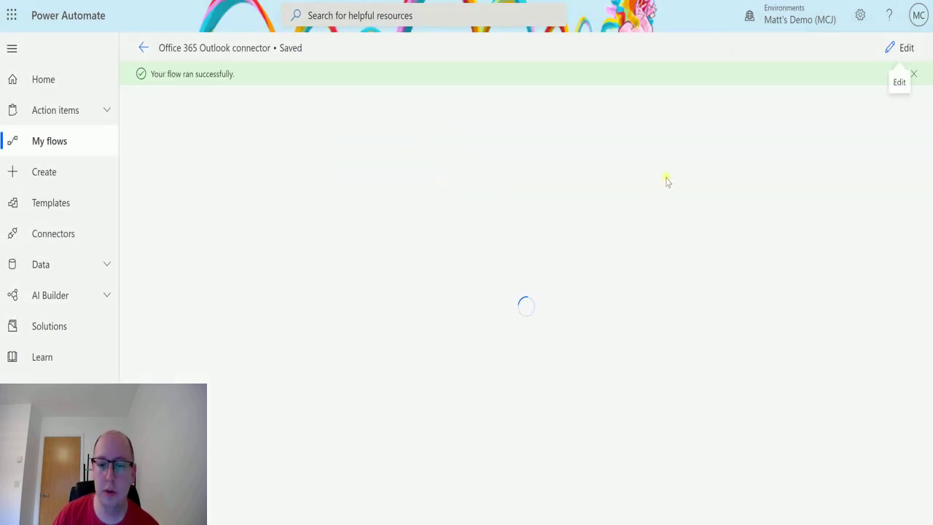
Expand the new run's Get email (V2) outputs and scroll Attachments to confirm no contentBytes.
left_click(583, 188)
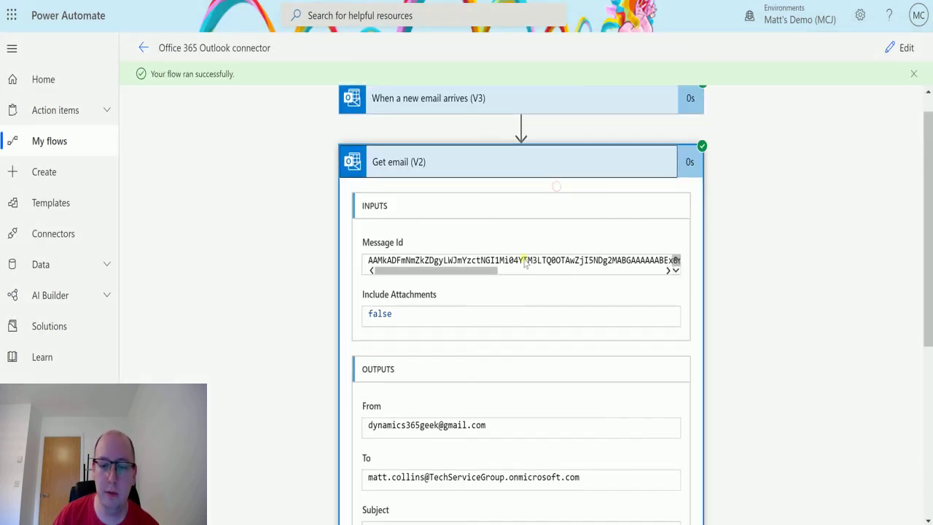
scroll(397, 415, "down", 4)
left_click(397, 415)
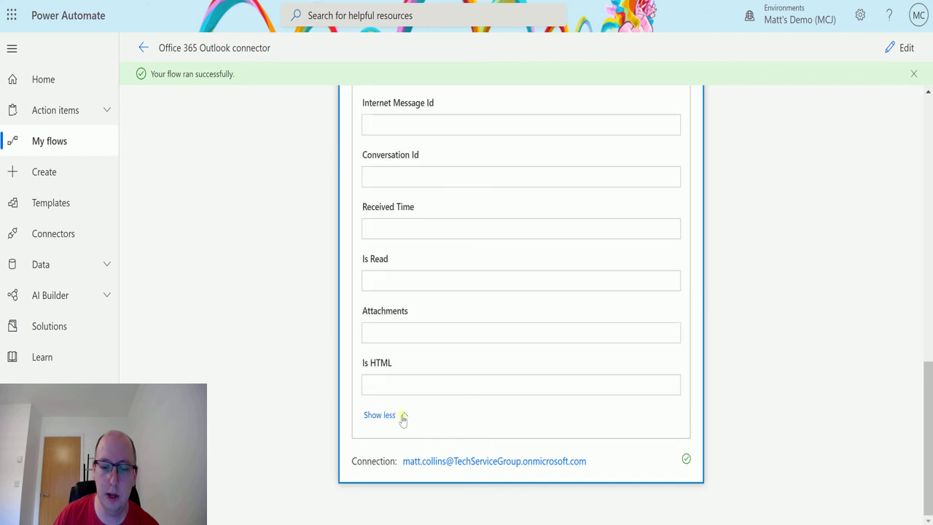
scroll(506, 276, "down", 2)
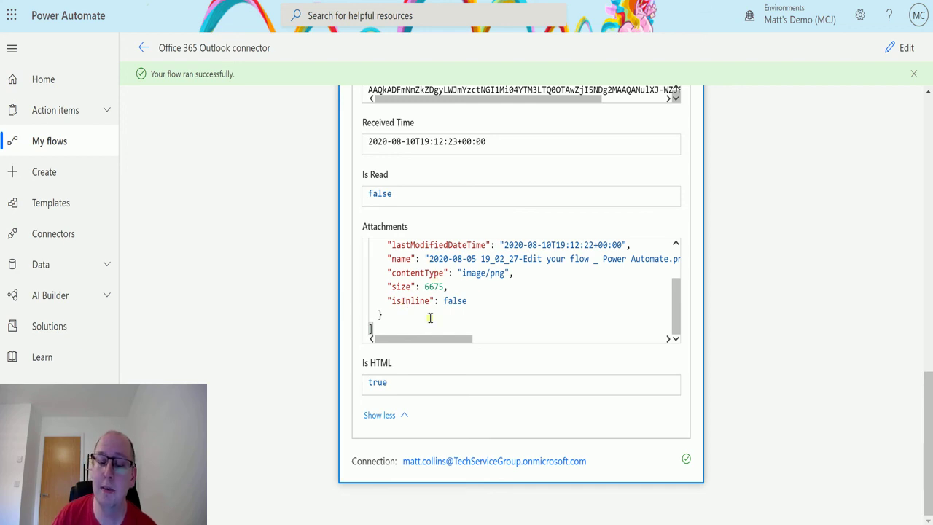
left_click_drag(683, 317, 679, 239)
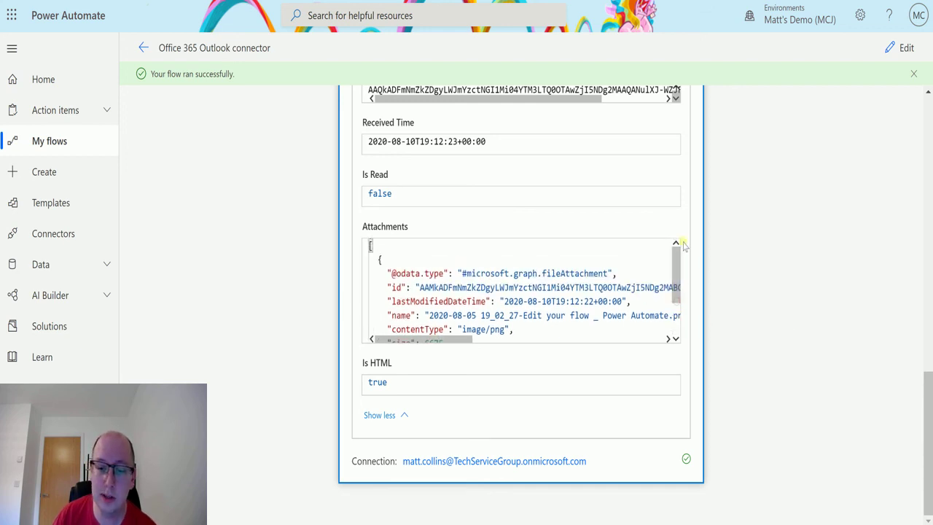
scroll(432, 259, "down", 3)
scroll(459, 277, "up", 3)
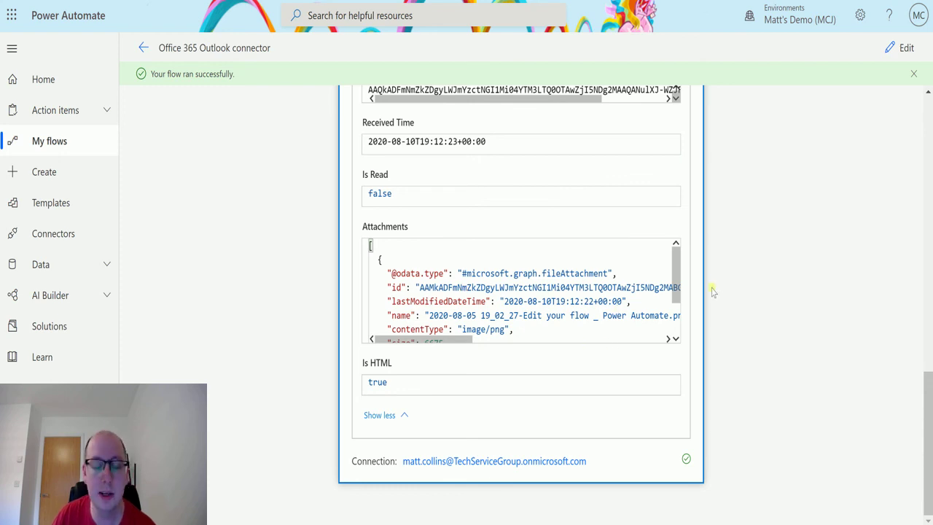
scroll(536, 276, "down", 3)
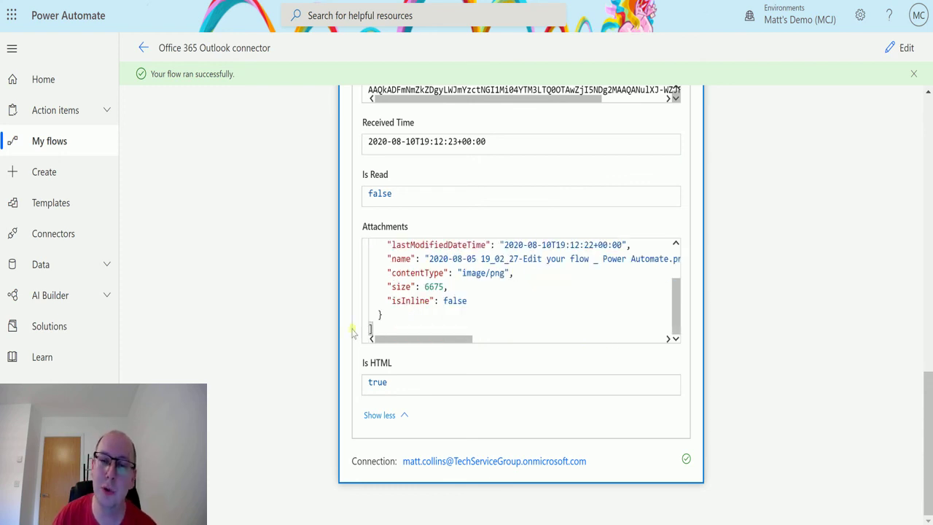